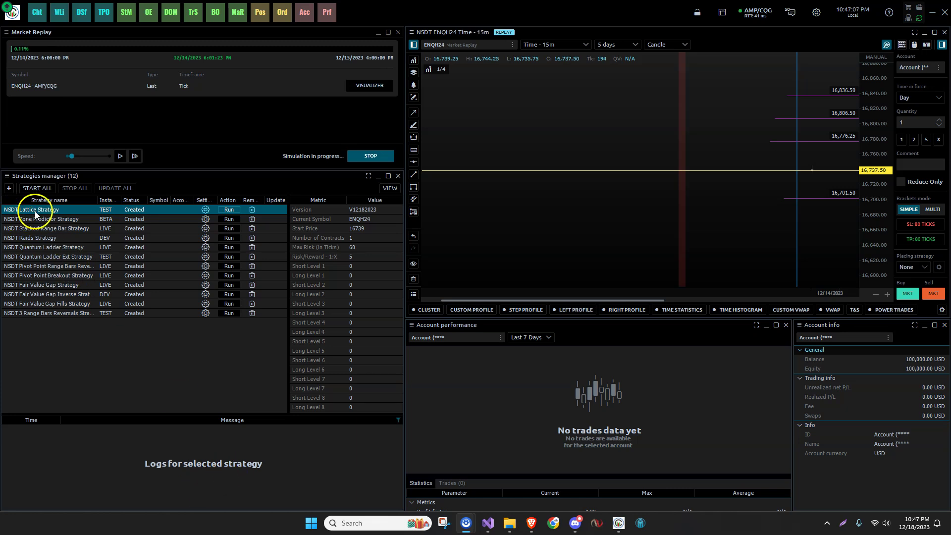
- Select the NSDT Lattice Strategy in the strategies panel
{"action": "left_click", "coordinate": [58, 212]}
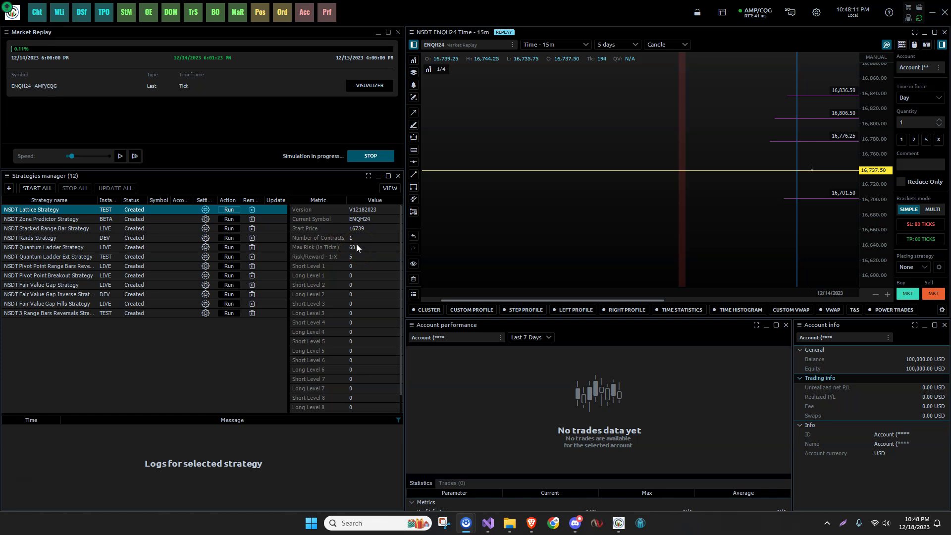
{"action": "left_click", "coordinate": [354, 250]}
{"action": "left_click", "coordinate": [363, 259]}
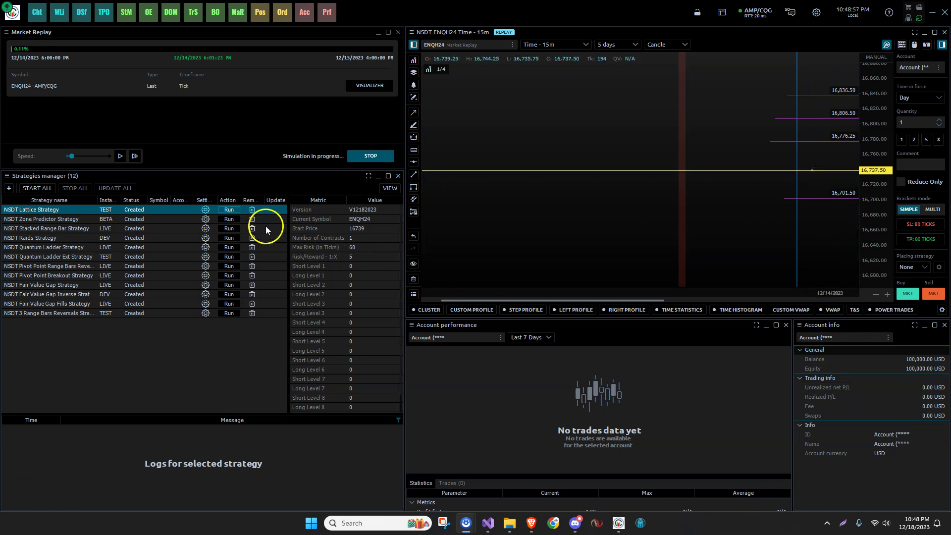
- Review the Lattice Strategy's settings, then start the ENQH24 market replay playing
{"action": "left_click", "coordinate": [205, 210]}
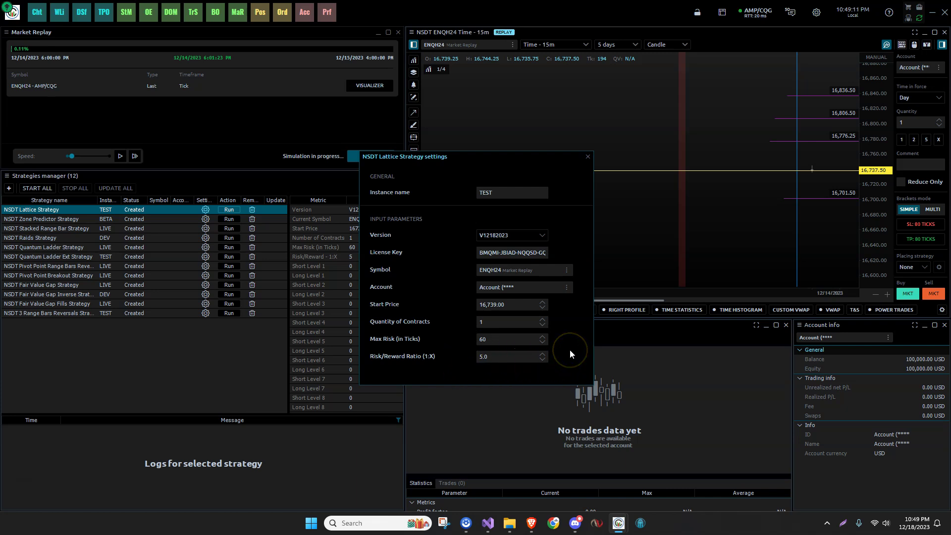
{"action": "left_click", "coordinate": [589, 157]}
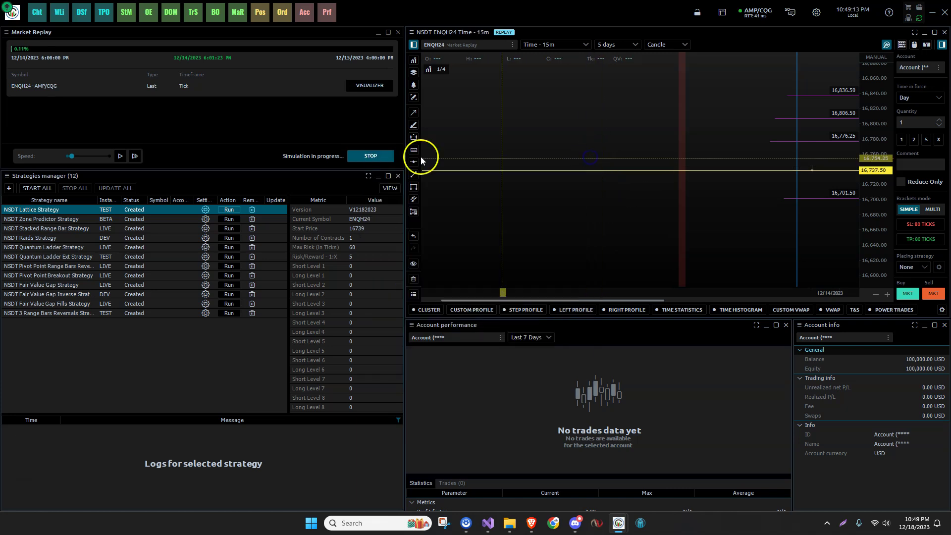
{"action": "left_click", "coordinate": [119, 155]}
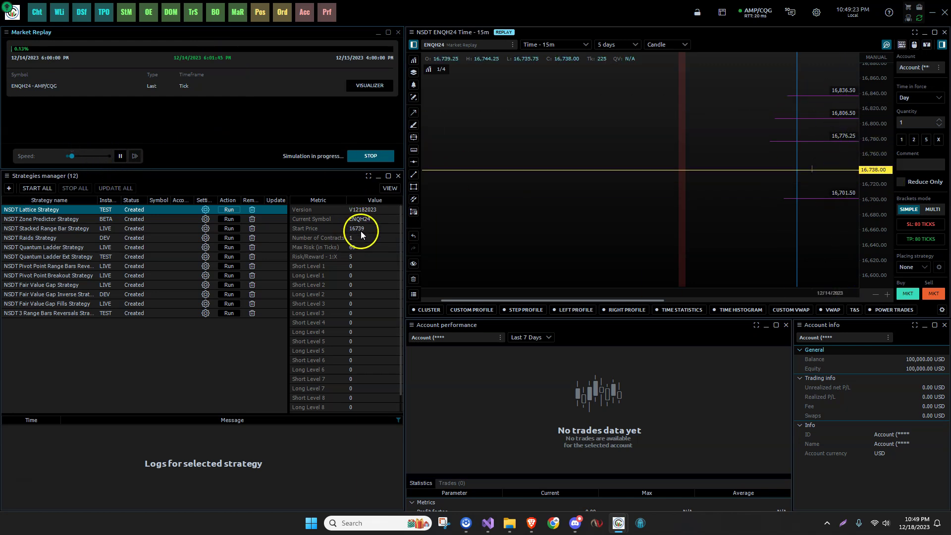
- Run the NSDT Lattice Strategy, stretch the price axis to finer steps, and raise replay speed
{"action": "left_click", "coordinate": [229, 210]}
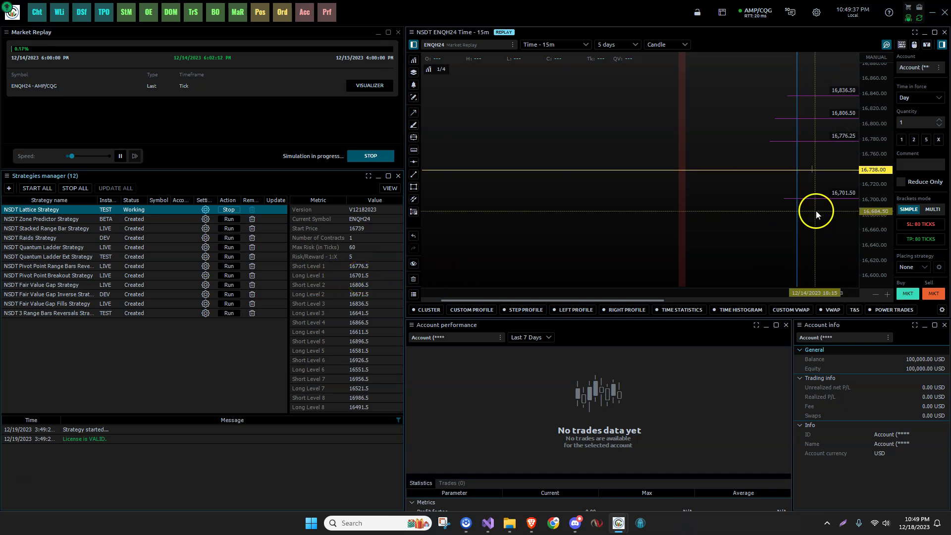
{"action": "left_click_drag", "start_coordinate": [826, 202], "coordinate": [849, 147]}
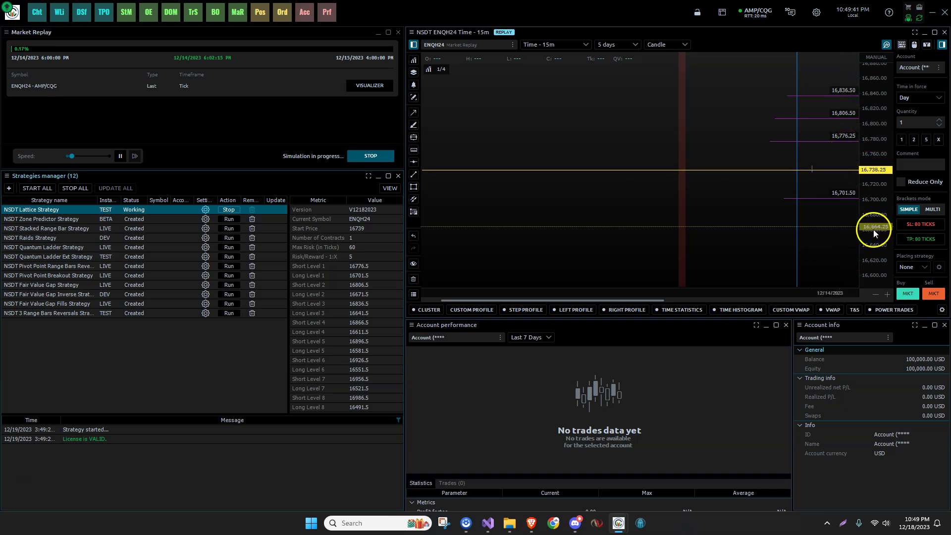
{"action": "left_click_drag", "start_coordinate": [873, 230], "coordinate": [831, 230]}
{"action": "left_click", "coordinate": [833, 229]}
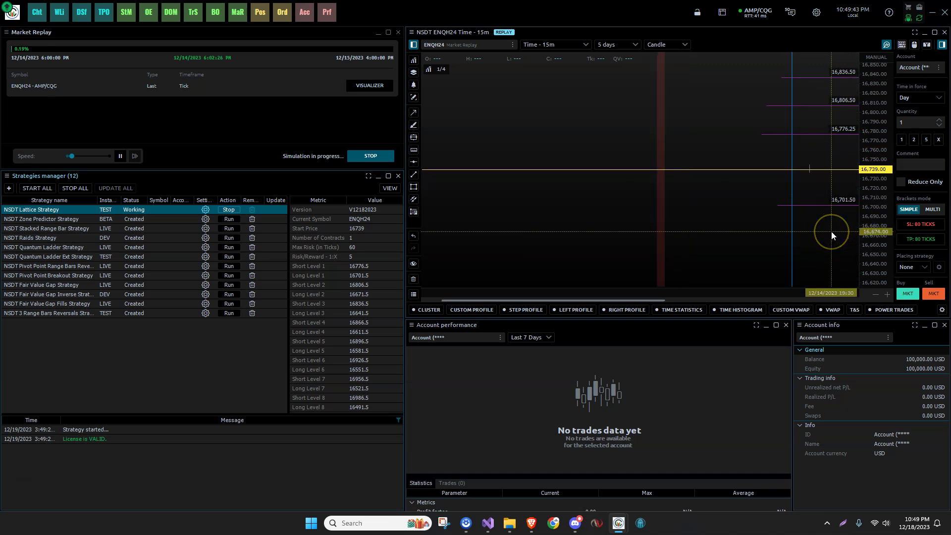
{"action": "left_click", "coordinate": [819, 197]}
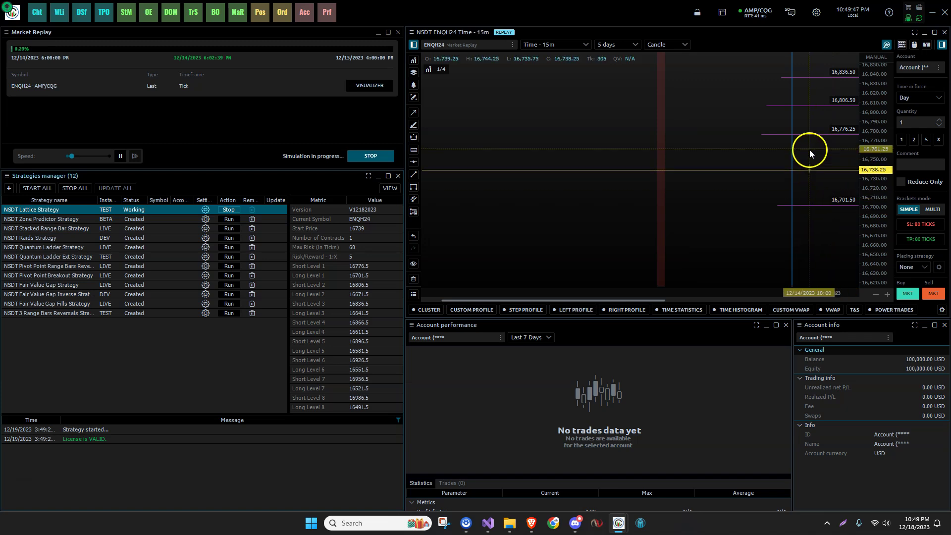
{"action": "mouse_move", "coordinate": [72, 157]}
{"action": "left_mouse_down"}
{"action": "mouse_move", "coordinate": [89, 157]}
{"action": "mouse_move", "coordinate": [78, 156]}
{"action": "left_mouse_up"}
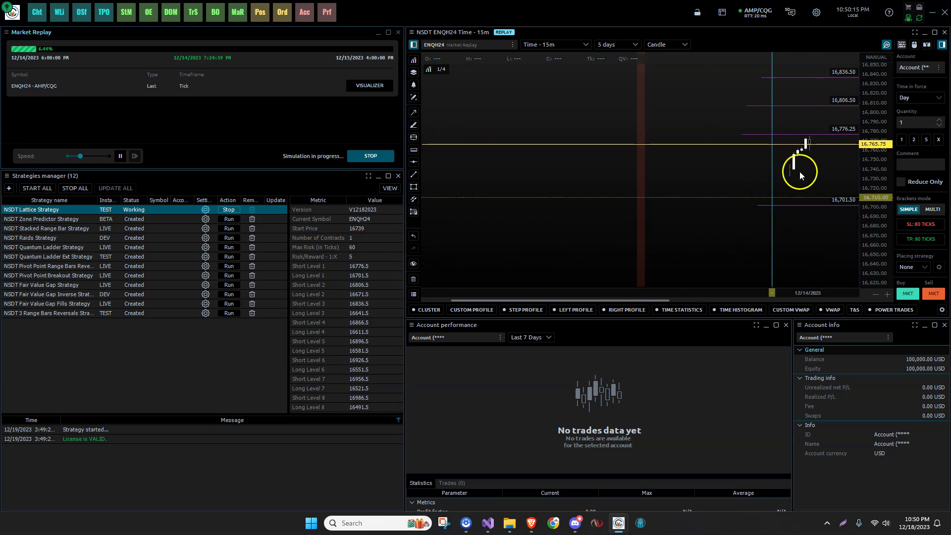
{"action": "left_click", "coordinate": [818, 174]}
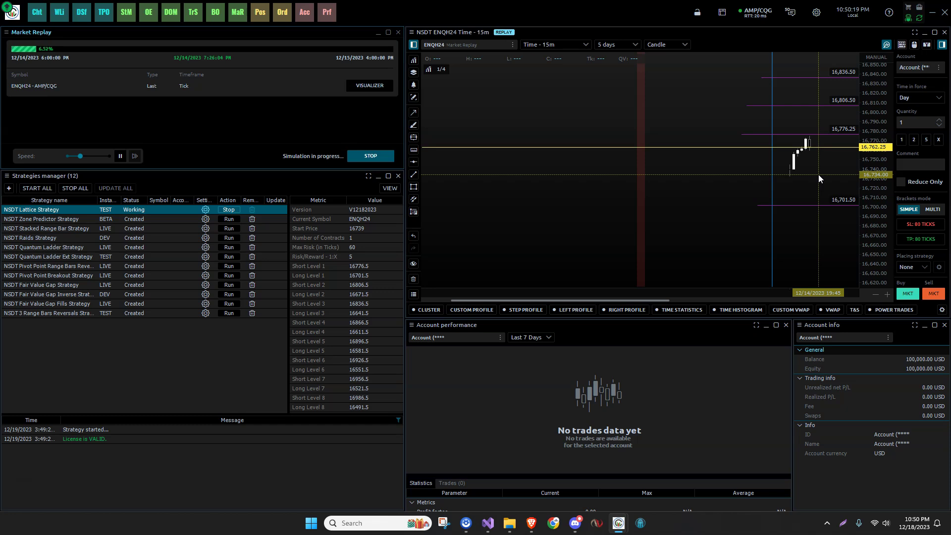
{"action": "left_click", "coordinate": [788, 145]}
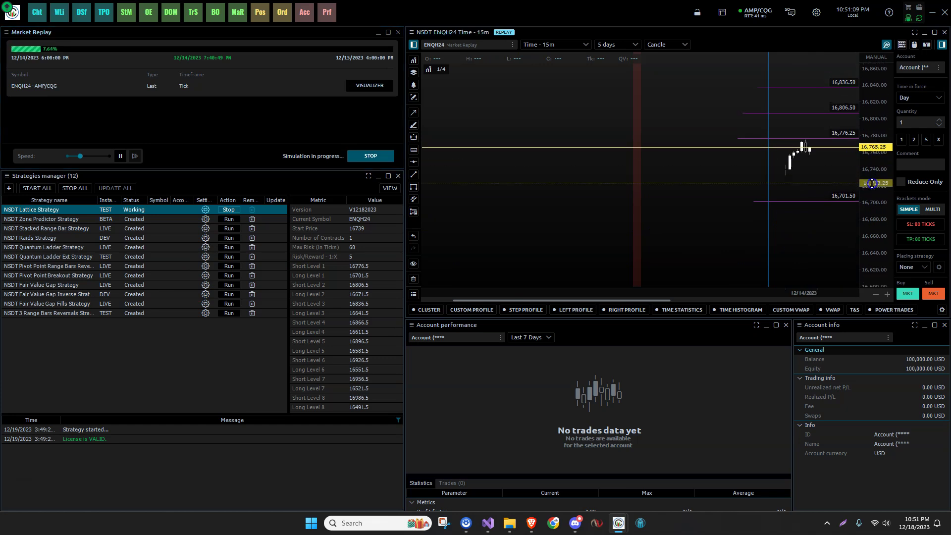
- Recenter the chart vertically and tune replay speed from 50% to 30%, settling at 40%
{"action": "left_click_drag", "start_coordinate": [842, 165], "coordinate": [835, 203]}
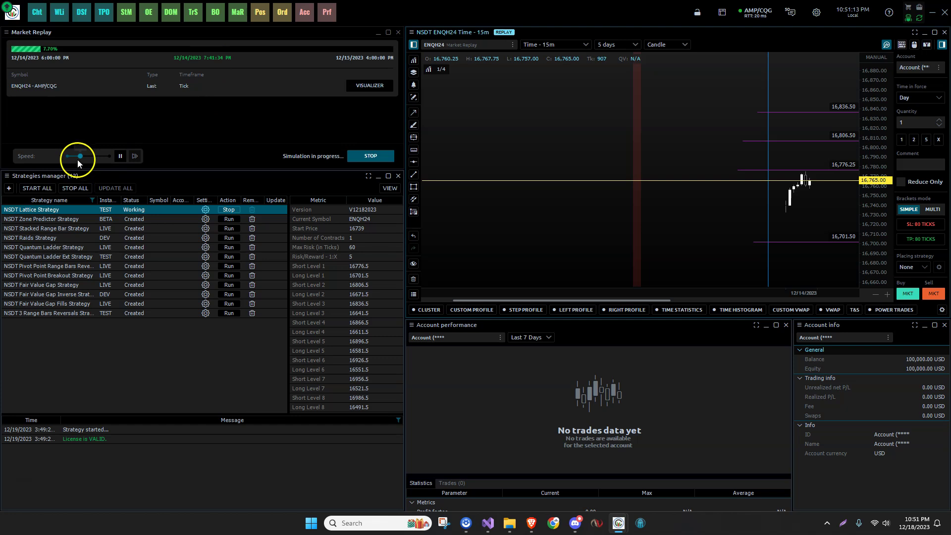
{"action": "left_click_drag", "start_coordinate": [79, 157], "coordinate": [88, 158]}
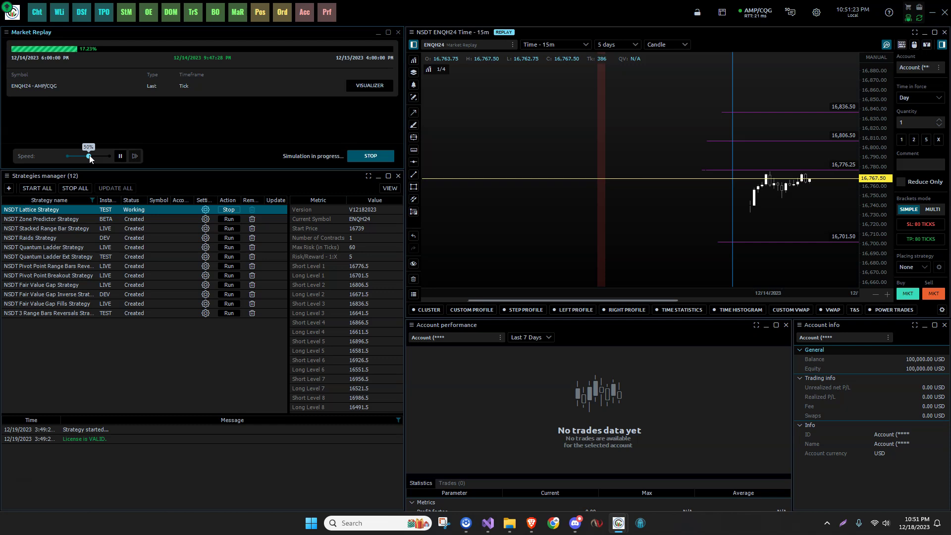
{"action": "left_click_drag", "start_coordinate": [89, 155], "coordinate": [80, 155]}
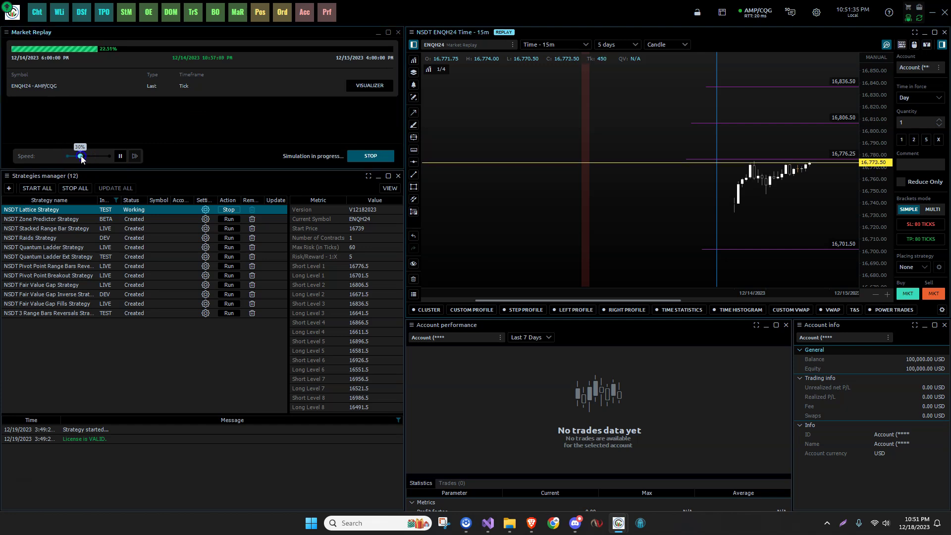
{"action": "left_click_drag", "start_coordinate": [82, 156], "coordinate": [114, 154]}
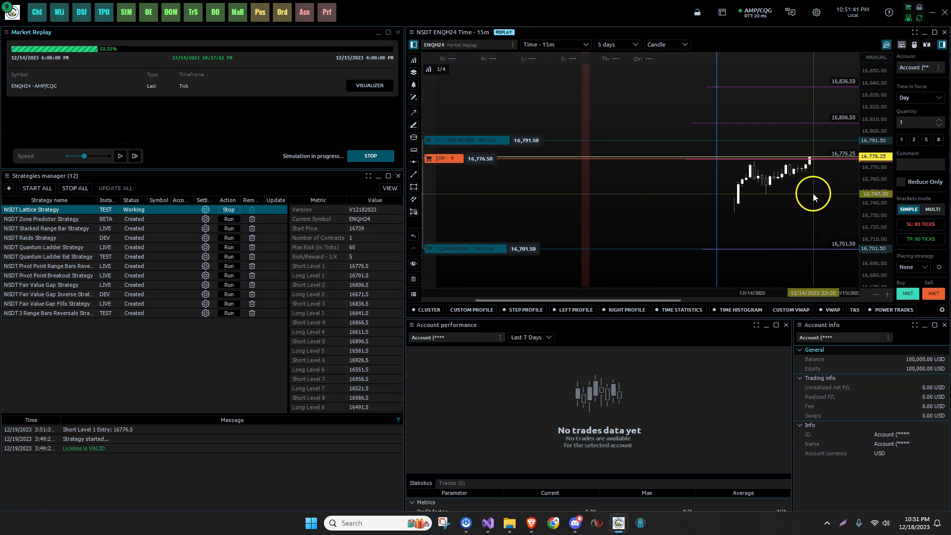
- Adjust the chart's price axis to keep the short's 16,791.50 stop in view
{"action": "left_click", "coordinate": [810, 160]}
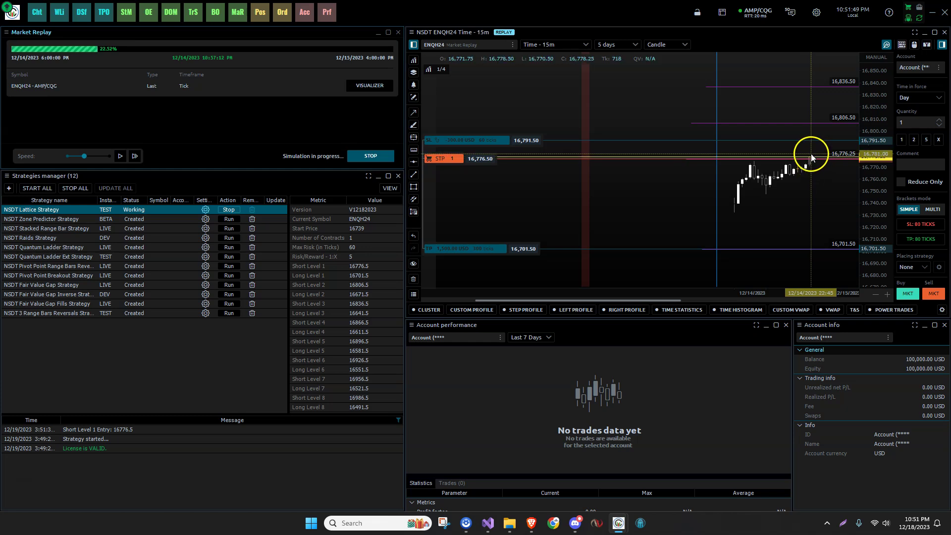
{"action": "mouse_move", "coordinate": [435, 159]}
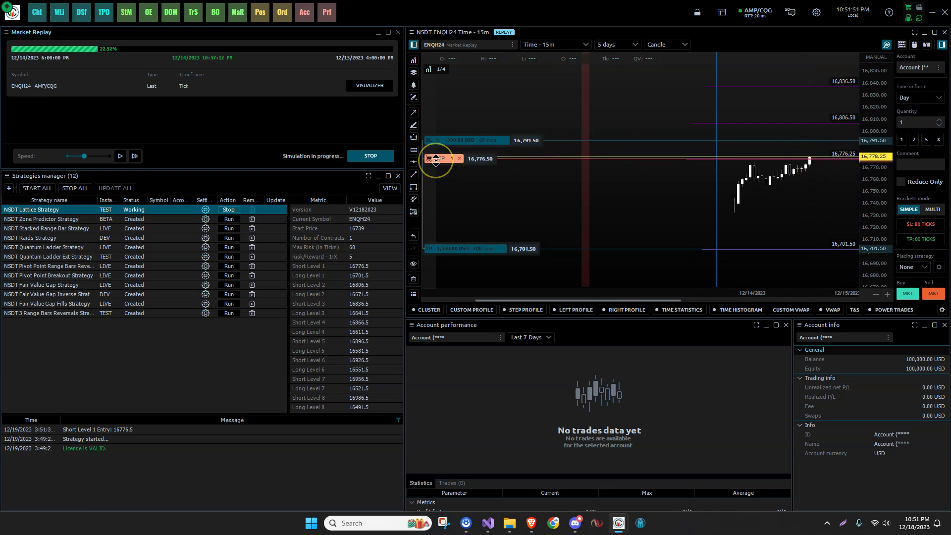
{"action": "mouse_move", "coordinate": [435, 159]}
{"action": "left_mouse_down"}
{"action": "mouse_move", "coordinate": [648, 175]}
{"action": "mouse_move", "coordinate": [393, 177]}
{"action": "mouse_move", "coordinate": [439, 159]}
{"action": "left_mouse_up"}
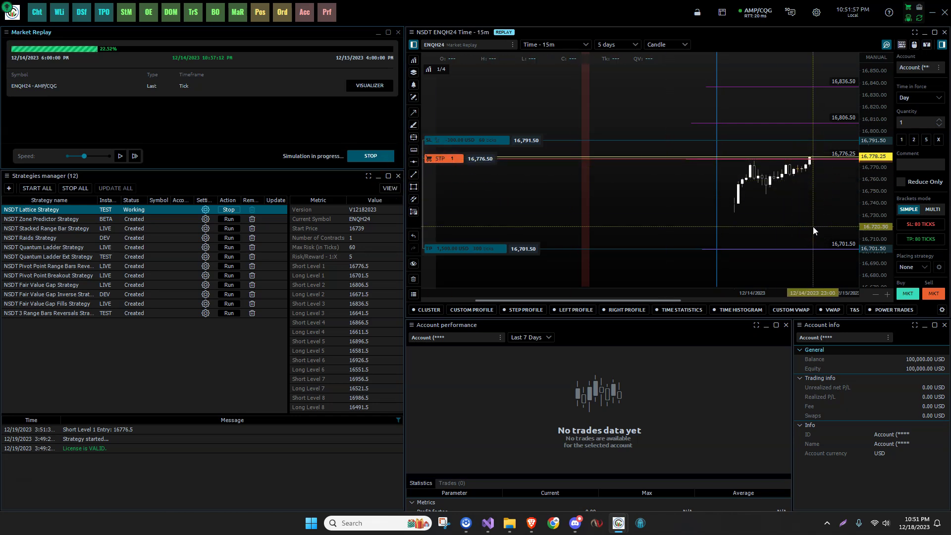
{"action": "mouse_move", "coordinate": [804, 180]}
{"action": "left_mouse_down"}
{"action": "mouse_move", "coordinate": [775, 195]}
{"action": "mouse_move", "coordinate": [810, 155]}
{"action": "left_mouse_up"}
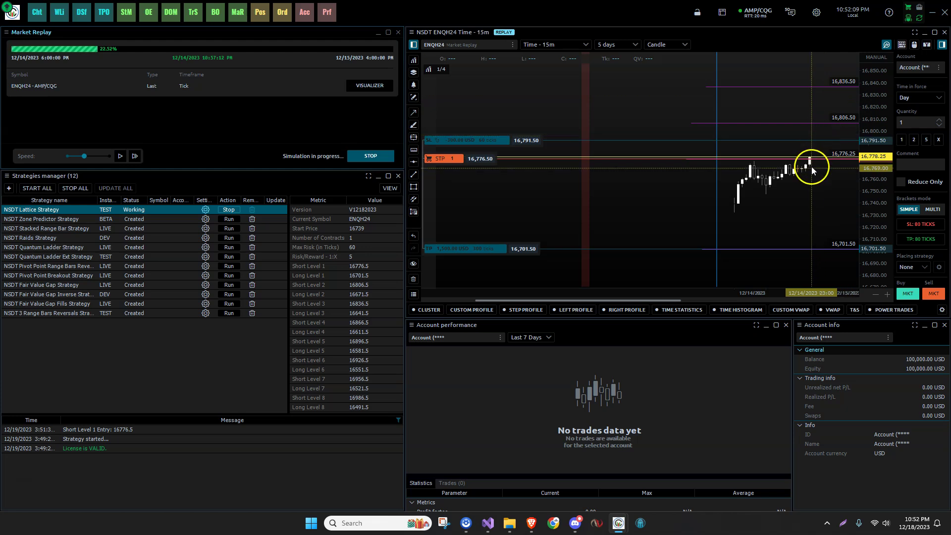
{"action": "left_click", "coordinate": [812, 139]}
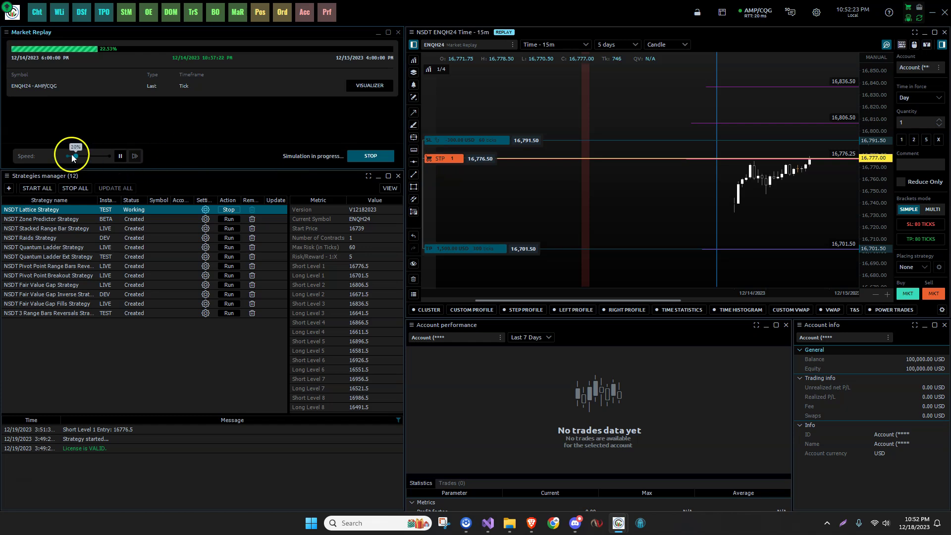
- Raise the replay speed to about 30%, rescale the price range, and resume playback
{"action": "left_click_drag", "start_coordinate": [75, 157], "coordinate": [80, 158]}
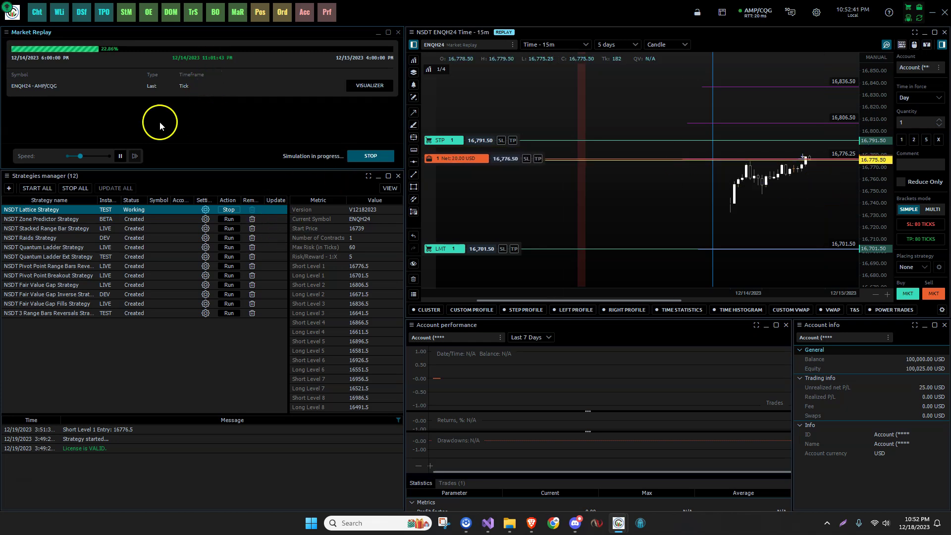
{"action": "left_click_drag", "start_coordinate": [89, 157], "coordinate": [82, 157]}
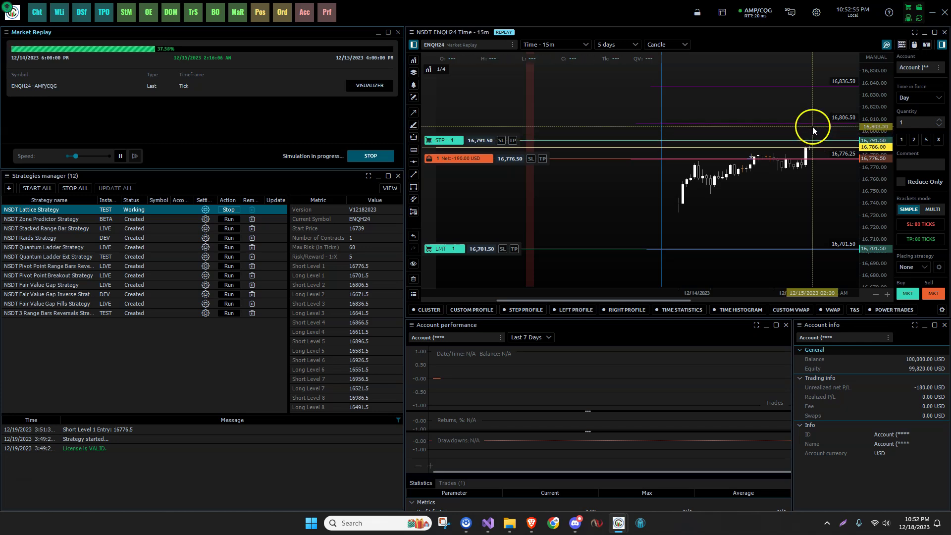
{"action": "left_click_drag", "start_coordinate": [887, 196], "coordinate": [783, 203]}
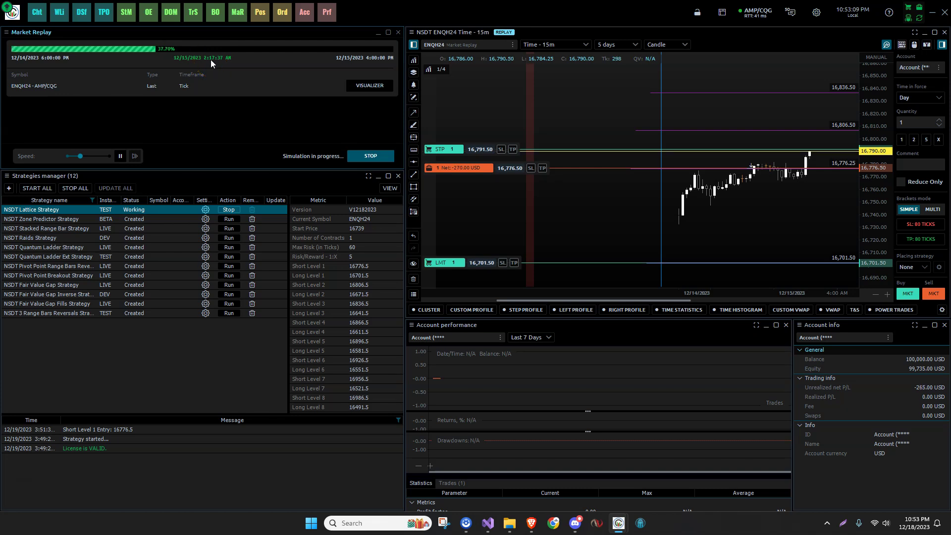
{"action": "left_click", "coordinate": [86, 156]}
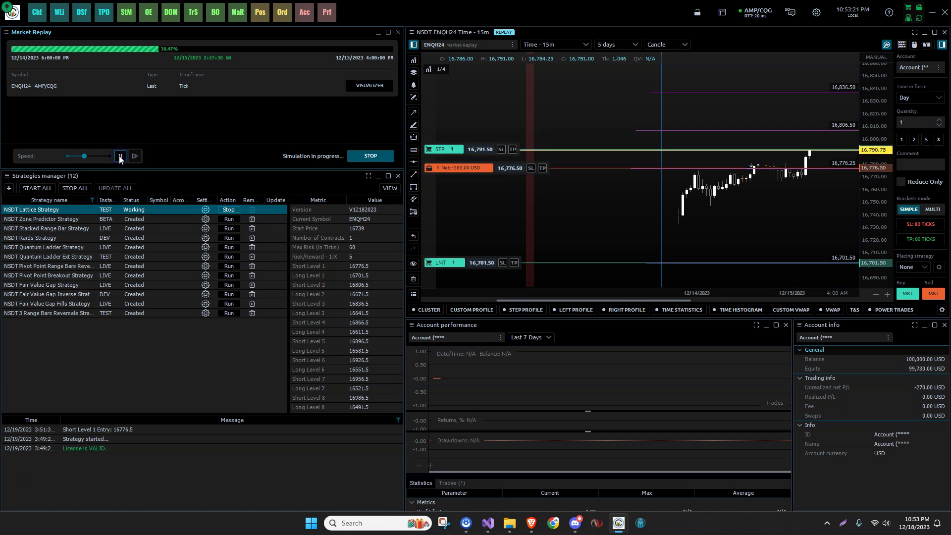
{"action": "left_click", "coordinate": [120, 156]}
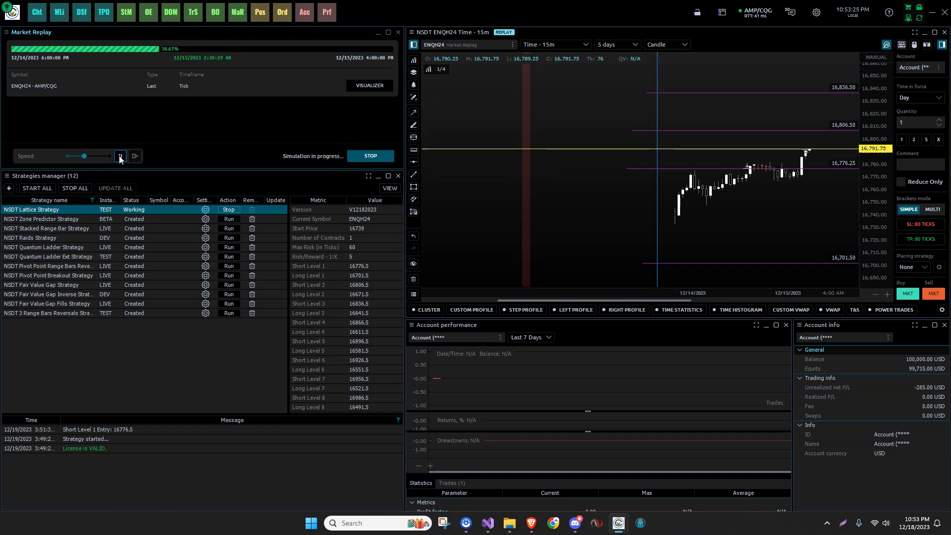
- Pause as the stop fills, resume the replay, and settle the speed at 40%
{"action": "left_click", "coordinate": [120, 157]}
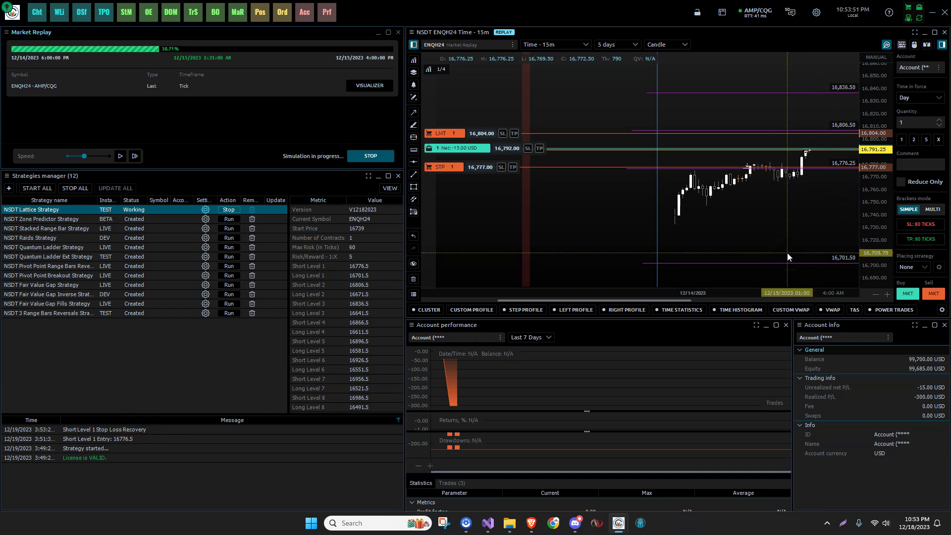
{"action": "left_click", "coordinate": [120, 157]}
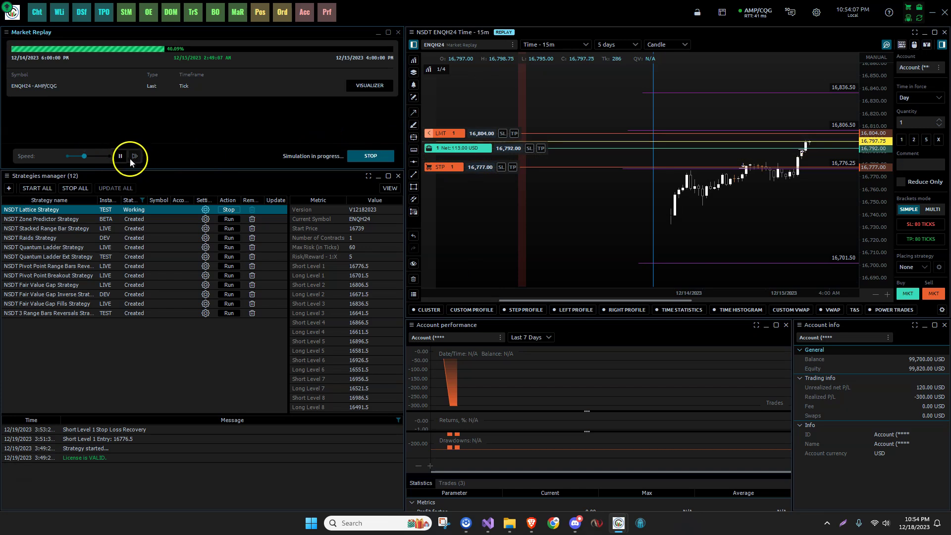
{"action": "mouse_move", "coordinate": [77, 160]}
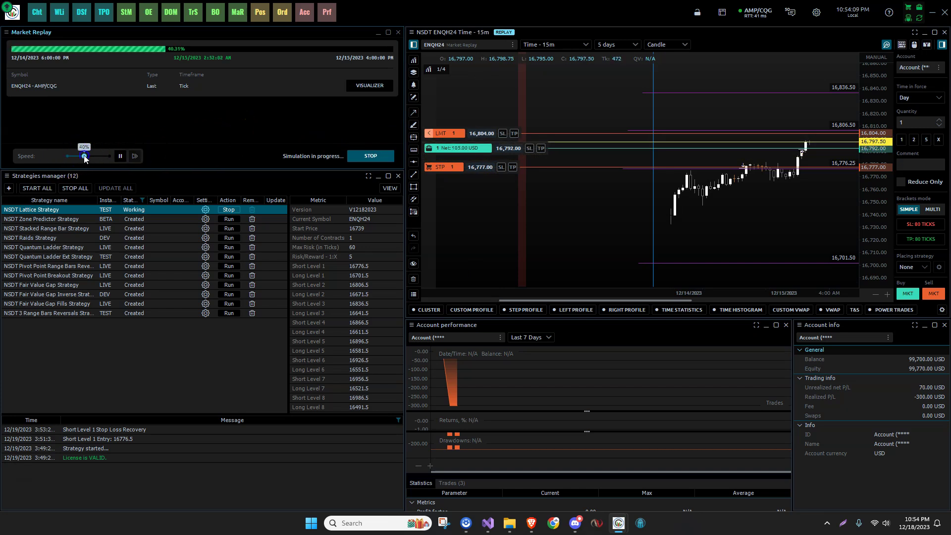
{"action": "left_click_drag", "start_coordinate": [85, 155], "coordinate": [89, 155]}
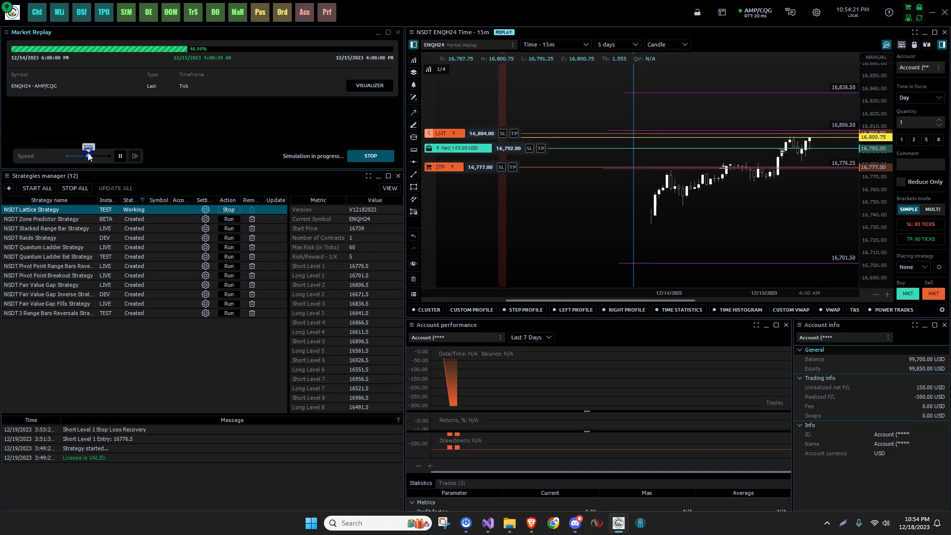
{"action": "left_click_drag", "start_coordinate": [87, 152], "coordinate": [82, 152]}
- Pause the replay, read the latest candle's prices, and enlarge the candles on the price scale
{"action": "left_click", "coordinate": [126, 157]}
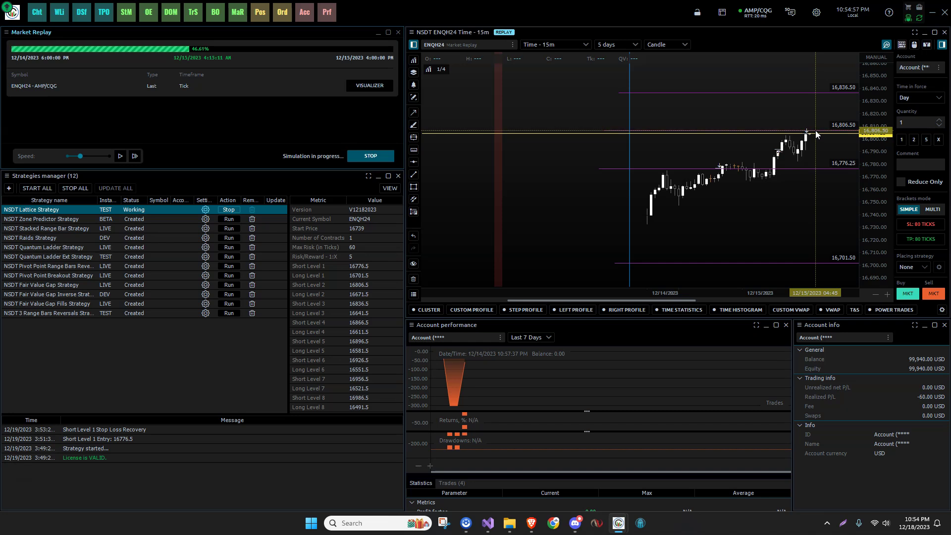
{"action": "left_click", "coordinate": [794, 150]}
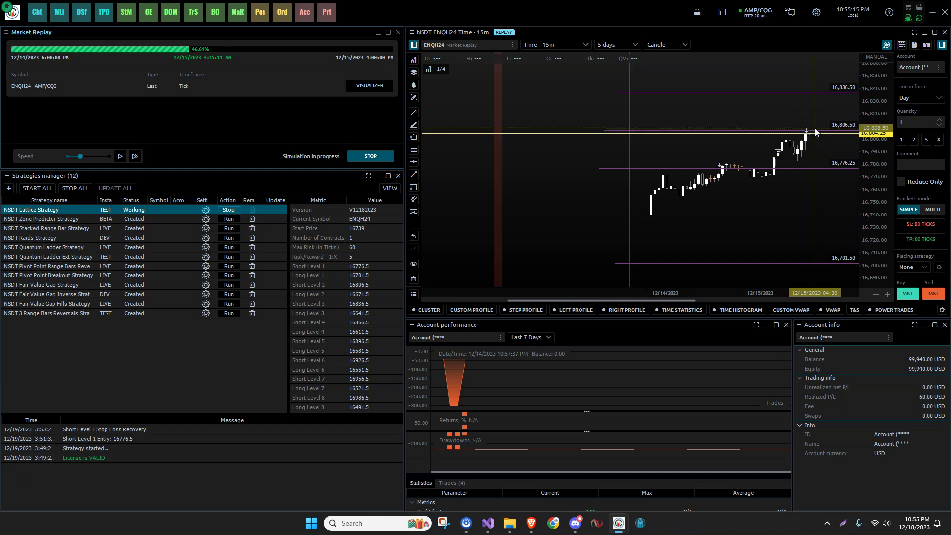
{"action": "left_click_drag", "start_coordinate": [863, 195], "coordinate": [878, 173]}
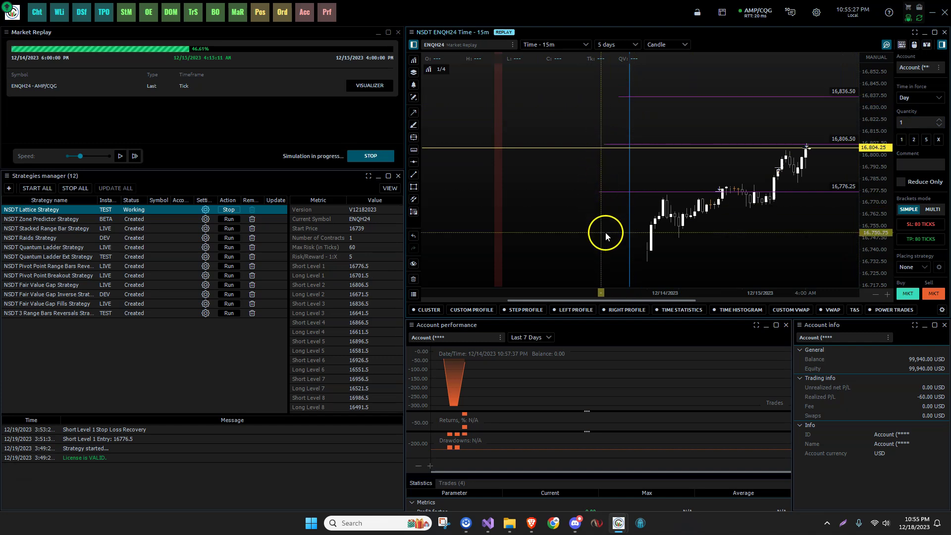
- Resume the replay at slightly higher speed, toggling pause until the Short Level 2 orders appear
{"action": "left_click", "coordinate": [123, 158]}
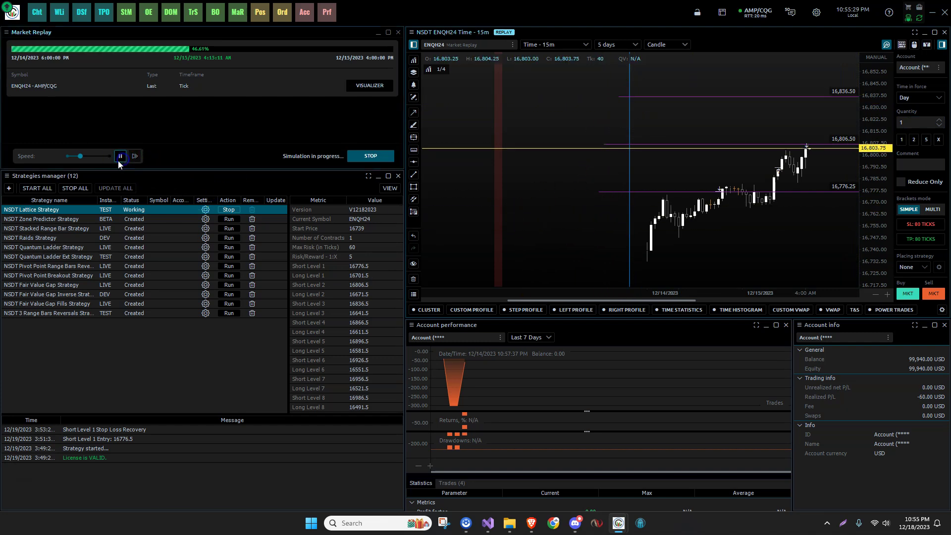
{"action": "left_click", "coordinate": [82, 156]}
{"action": "mouse_move", "coordinate": [81, 156]}
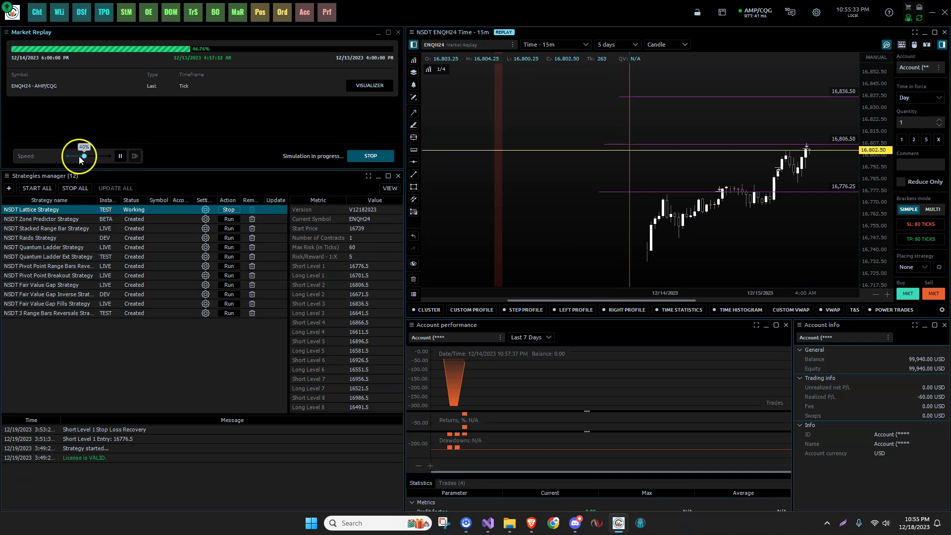
{"action": "left_click", "coordinate": [120, 156]}
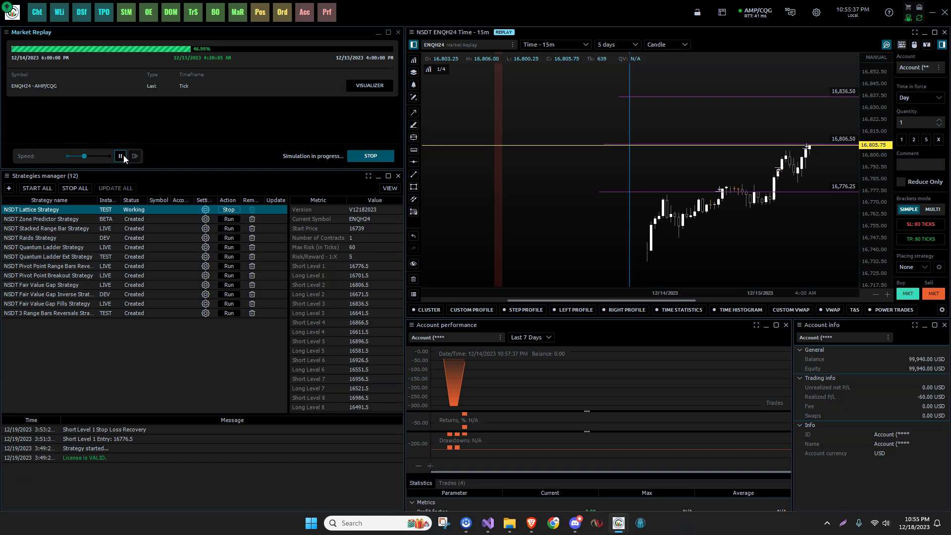
{"action": "left_click", "coordinate": [123, 156]}
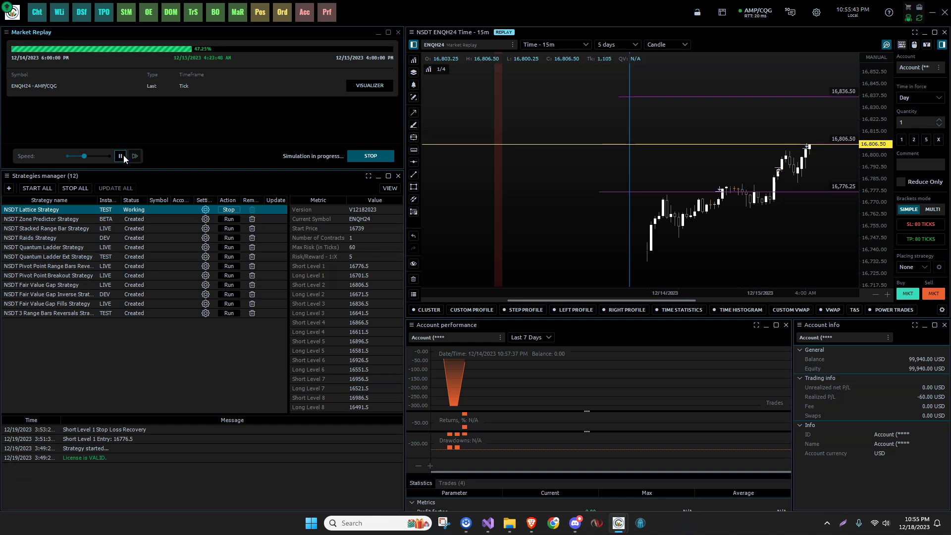
{"action": "left_click", "coordinate": [123, 155]}
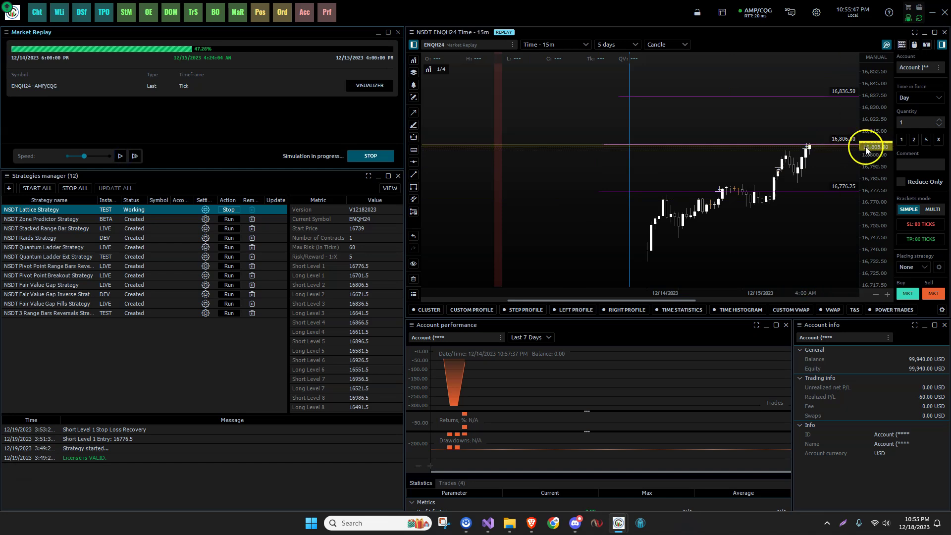
{"action": "left_click", "coordinate": [119, 157]}
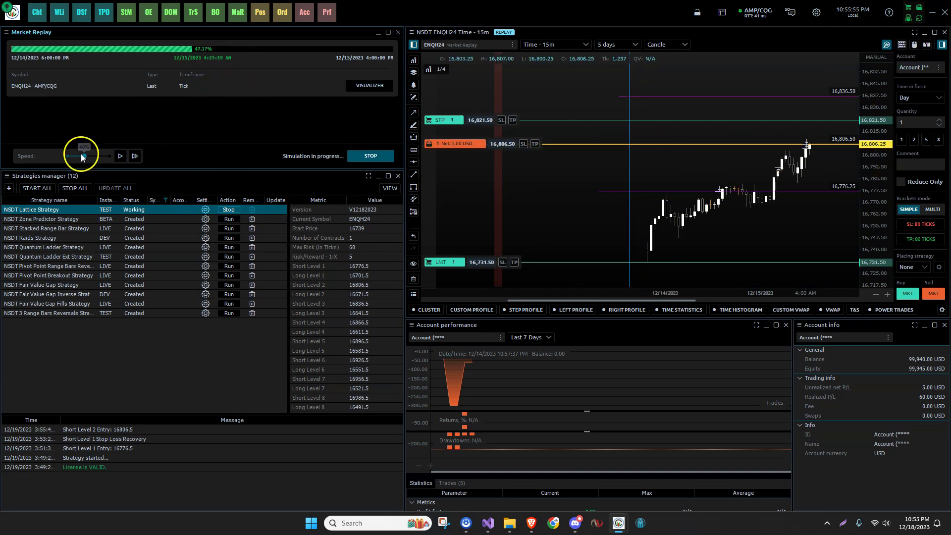
- Check the newest candle's prices, then resume the market replay
{"action": "mouse_move", "coordinate": [81, 154]}
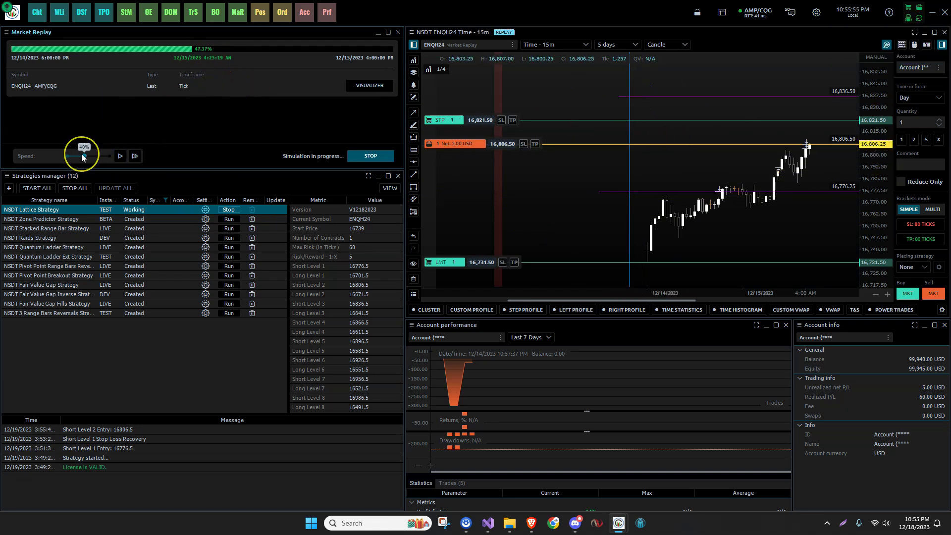
{"action": "left_click", "coordinate": [811, 145]}
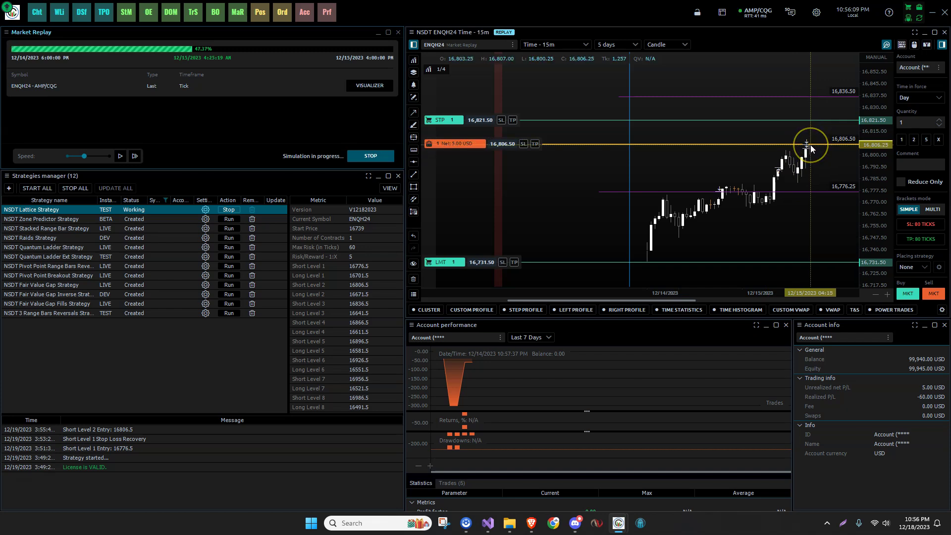
{"action": "left_click", "coordinate": [811, 146]}
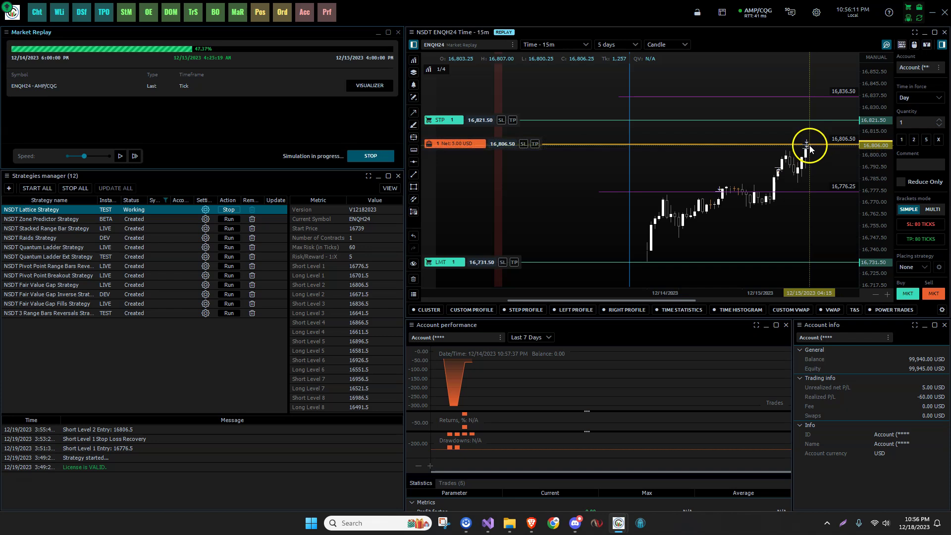
{"action": "left_click", "coordinate": [355, 165]}
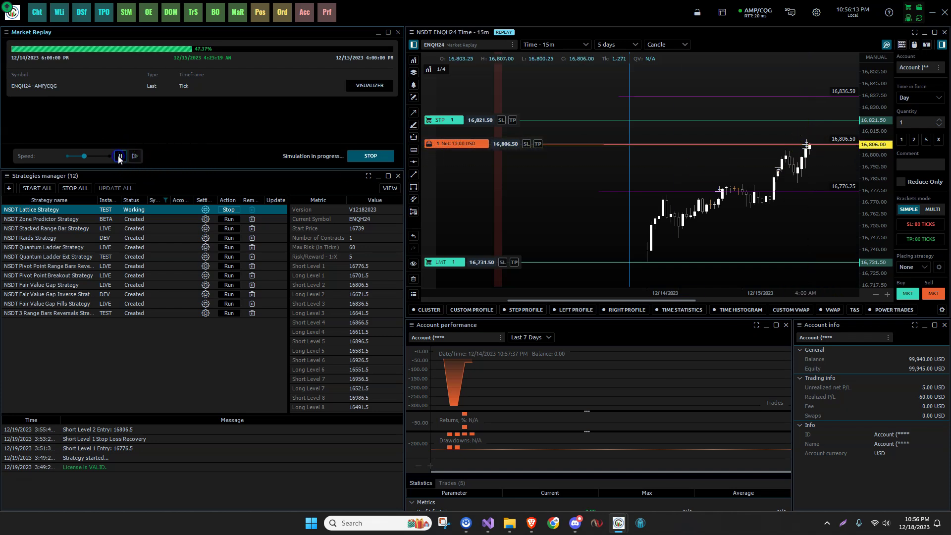
{"action": "left_click", "coordinate": [119, 157]}
- Widen and shift the price range to keep the candles and the short's order levels in view
{"action": "left_click_drag", "start_coordinate": [888, 194], "coordinate": [832, 224]}
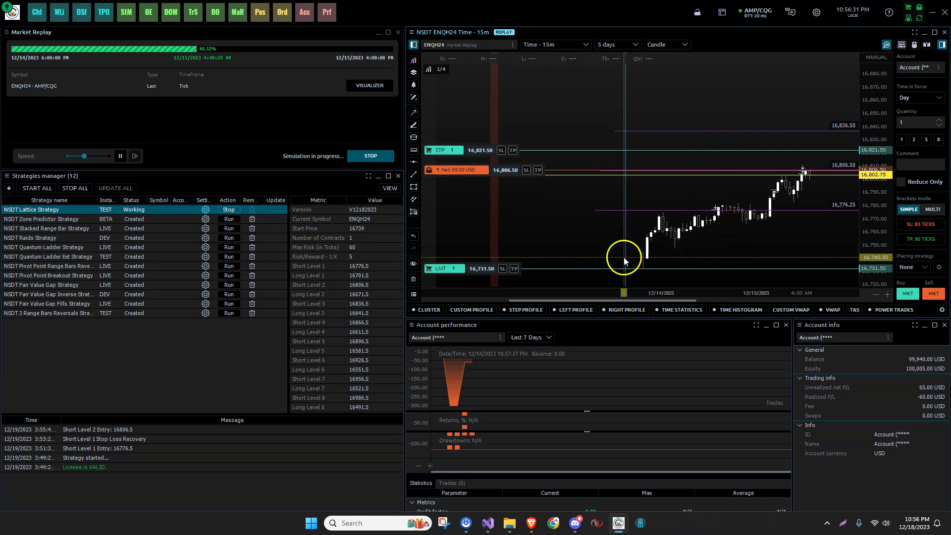
{"action": "left_click_drag", "start_coordinate": [824, 201], "coordinate": [825, 162]}
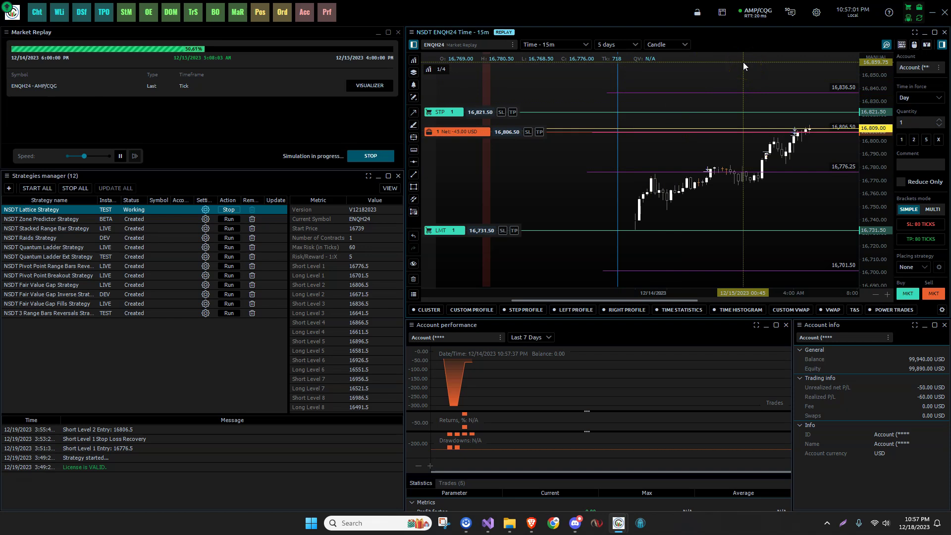
{"action": "left_click", "coordinate": [808, 141]}
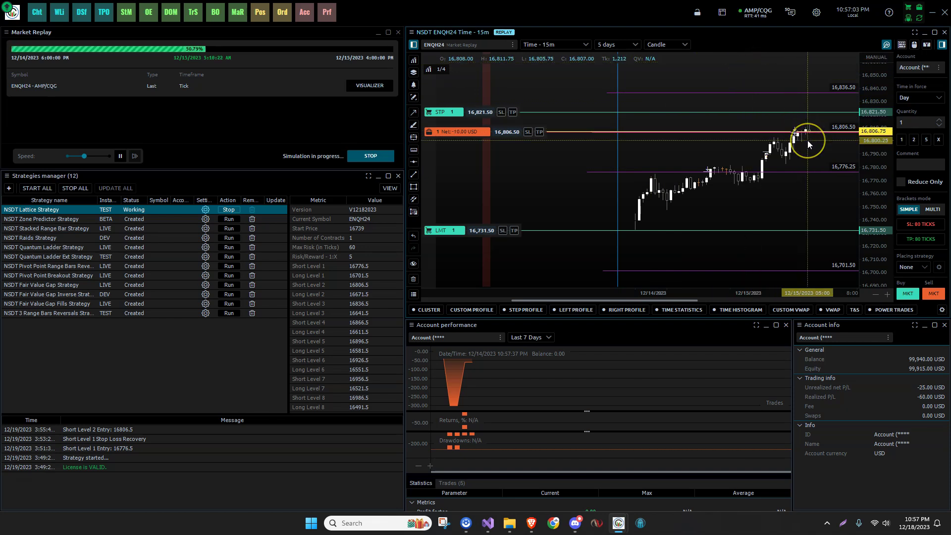
{"action": "mouse_move", "coordinate": [824, 151]}
{"action": "left_mouse_down"}
{"action": "mouse_move", "coordinate": [832, 156]}
{"action": "mouse_move", "coordinate": [843, 130]}
{"action": "mouse_move", "coordinate": [844, 99]}
{"action": "left_mouse_up"}
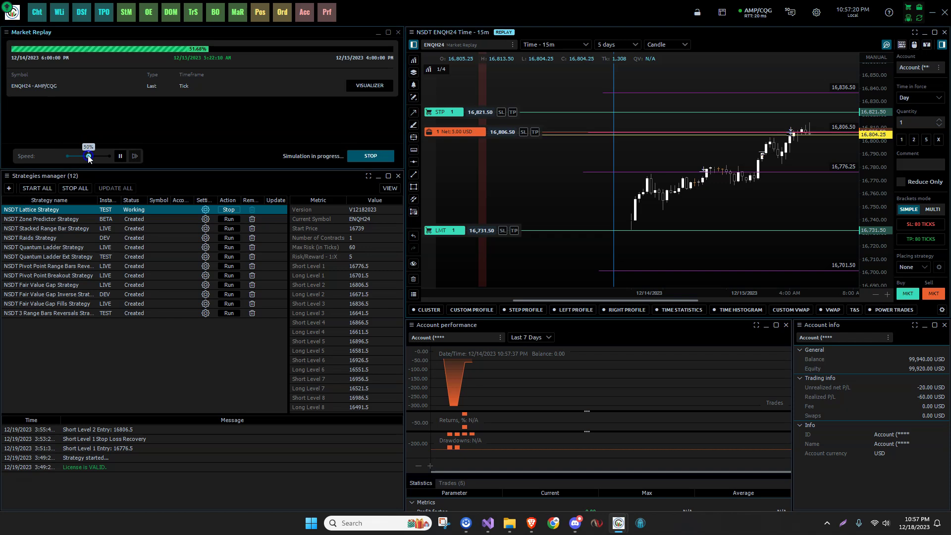
- Toggle the replay, check its current speed, and inspect the chart around the short position
{"action": "left_click", "coordinate": [120, 157]}
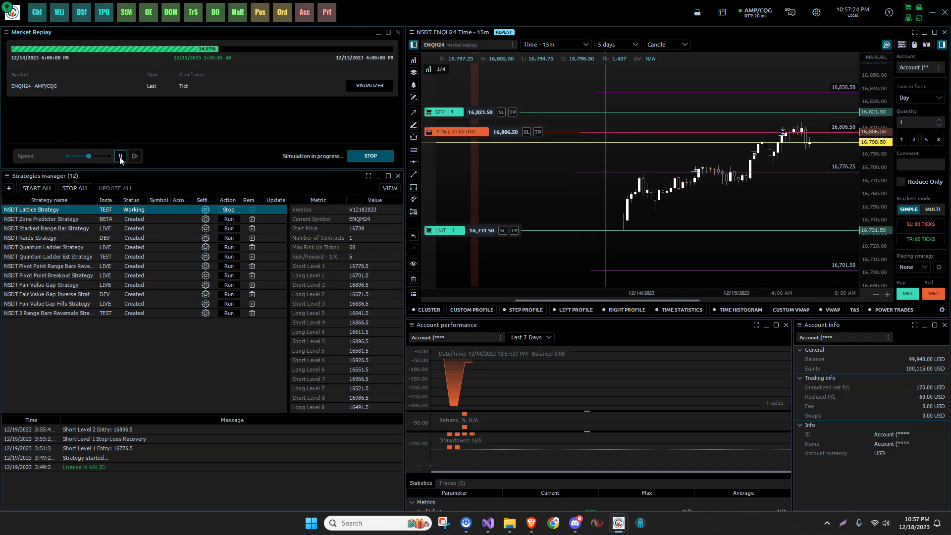
{"action": "left_click", "coordinate": [87, 156]}
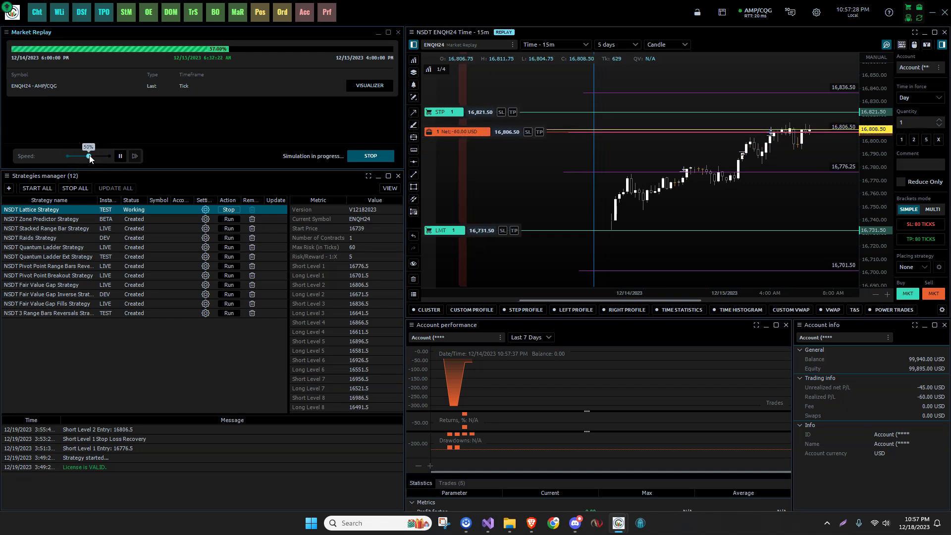
{"action": "left_click", "coordinate": [761, 213]}
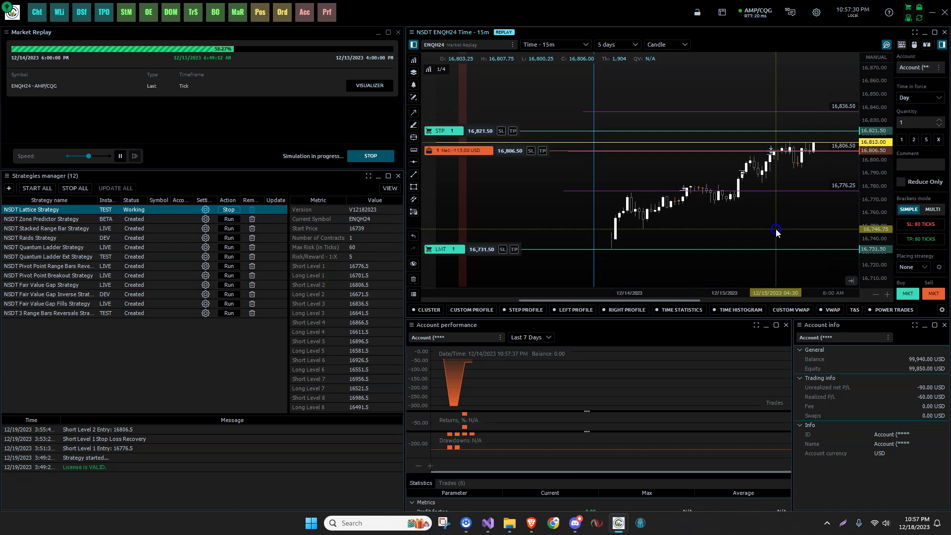
{"action": "left_click", "coordinate": [829, 266]}
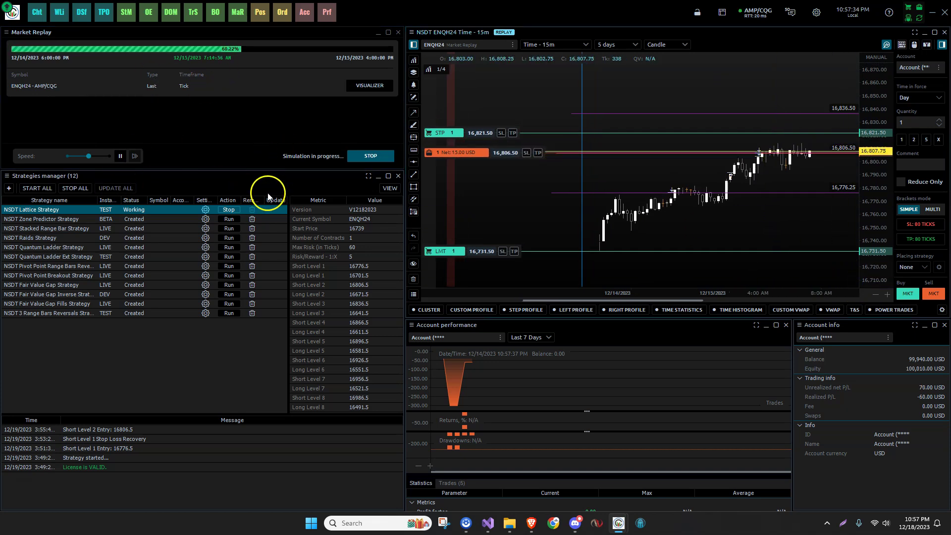
{"action": "mouse_move", "coordinate": [86, 155]}
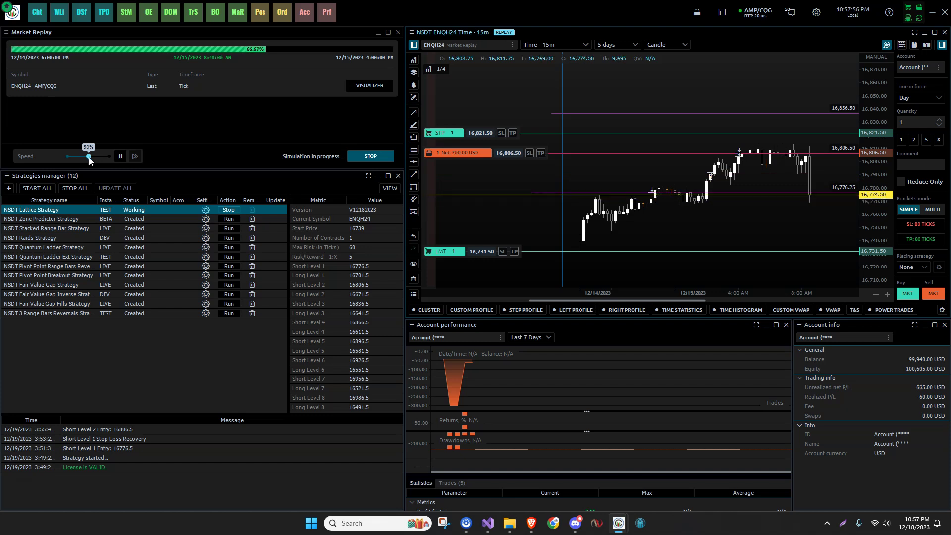
{"action": "left_click", "coordinate": [828, 168]}
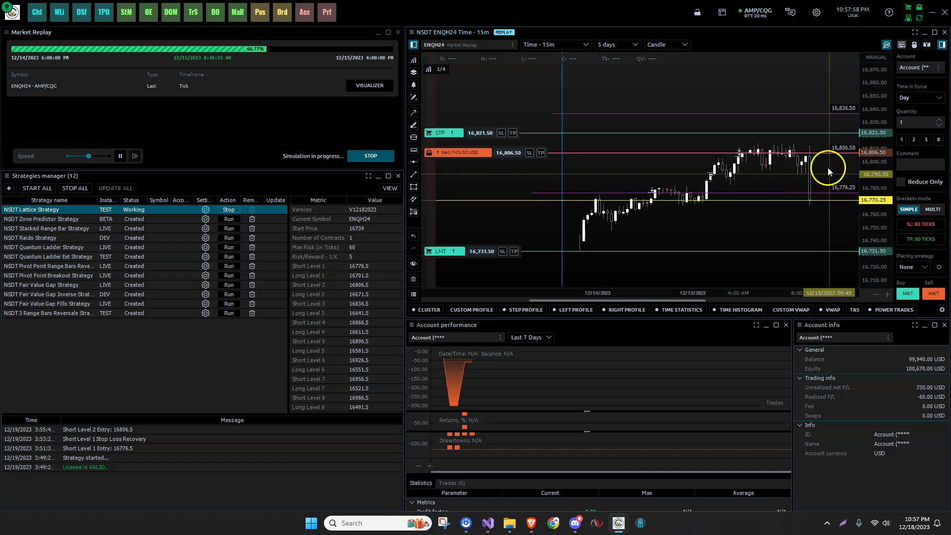
{"action": "left_click", "coordinate": [821, 169]}
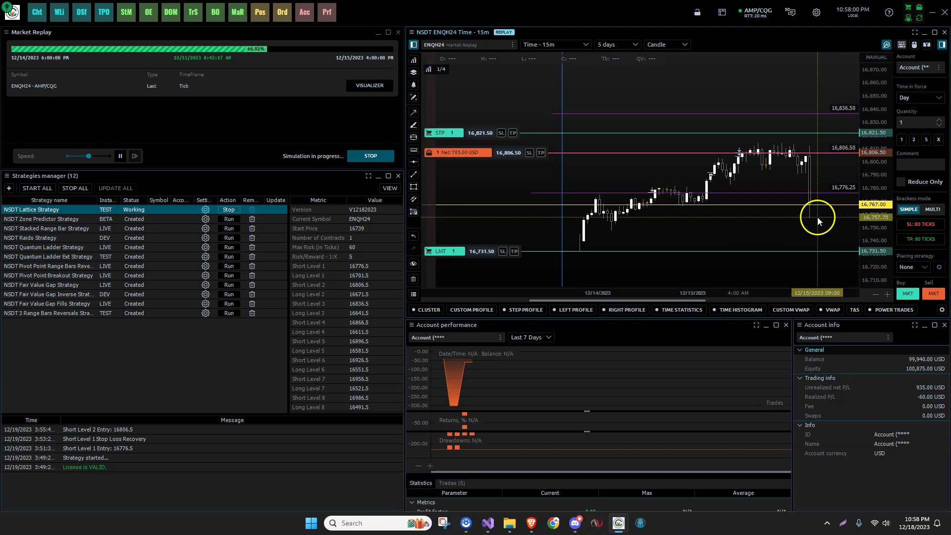
{"action": "mouse_move", "coordinate": [474, 157]}
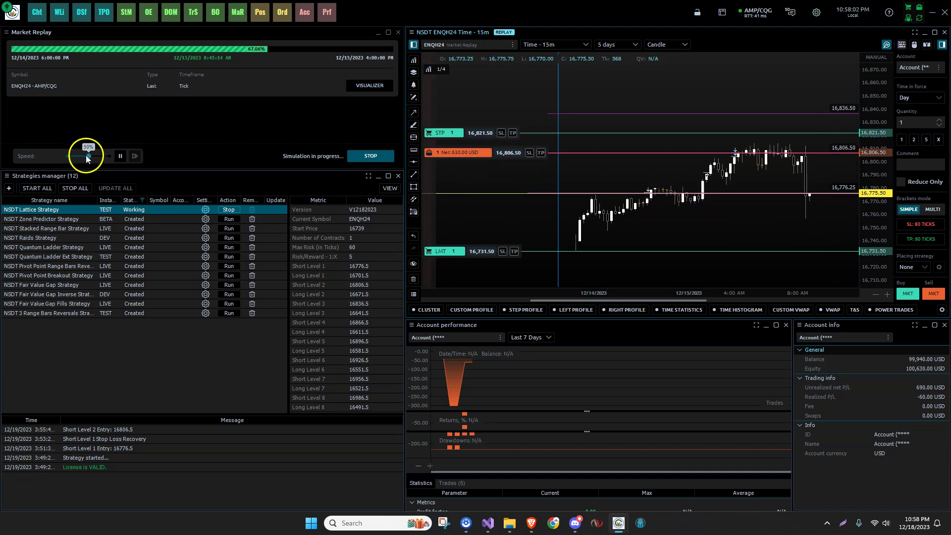
- Vary the replay speed between 50% and 60%, ending at 30%, as the short hits its stop
{"action": "left_click_drag", "start_coordinate": [89, 156], "coordinate": [93, 156]}
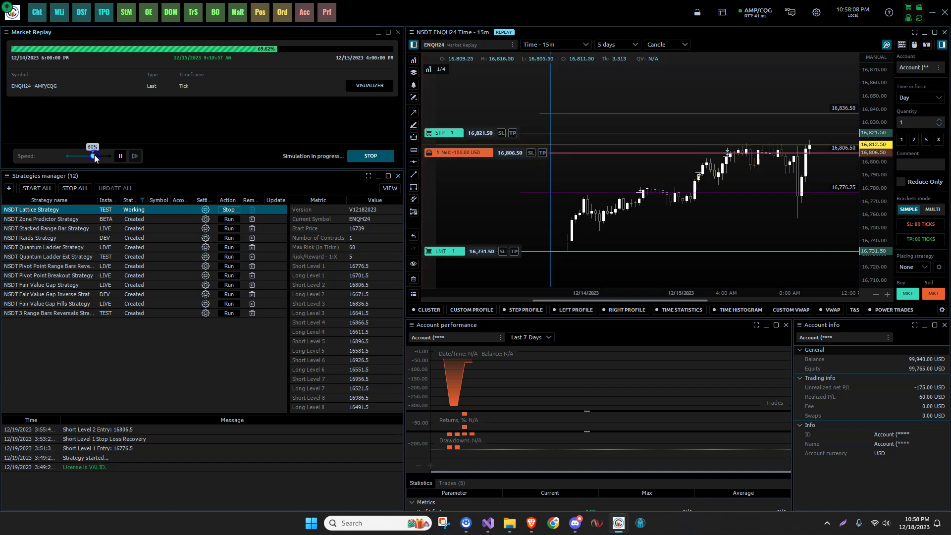
{"action": "left_click_drag", "start_coordinate": [93, 155], "coordinate": [92, 156]}
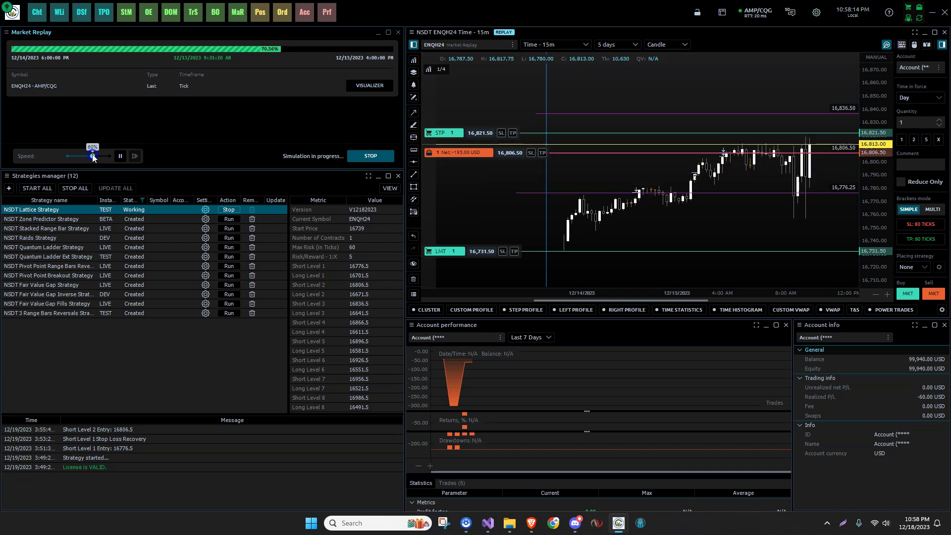
{"action": "left_click_drag", "start_coordinate": [85, 153], "coordinate": [93, 152]}
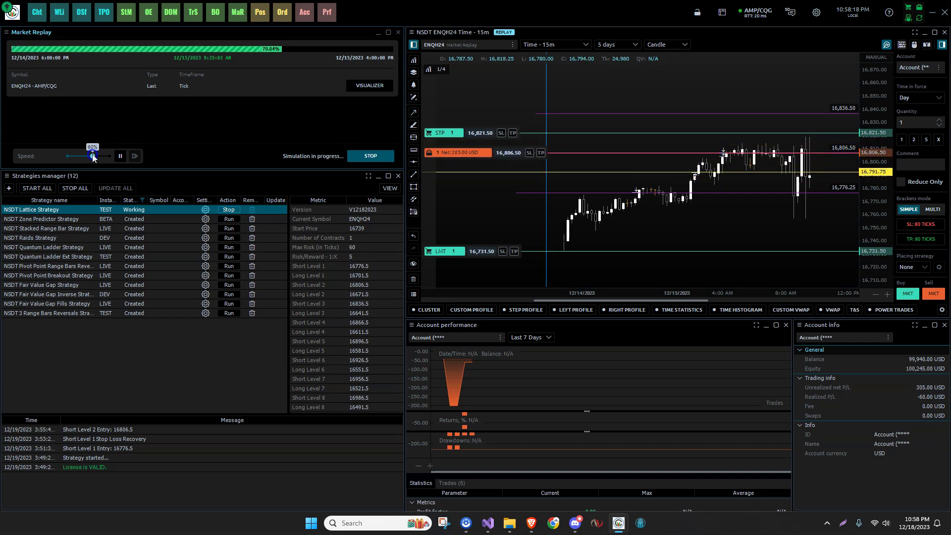
{"action": "left_click_drag", "start_coordinate": [92, 155], "coordinate": [81, 156]}
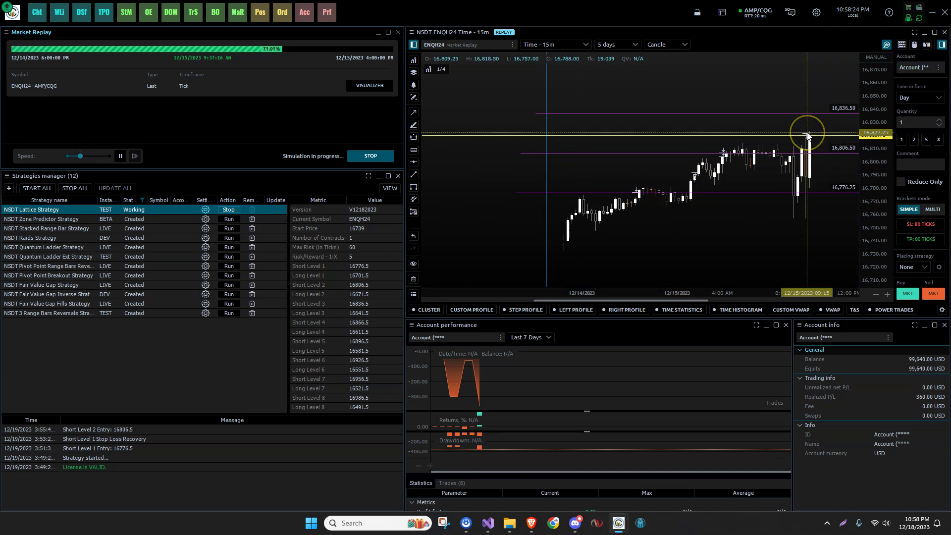
- Operate the Market Replay controls as the long entry at 16,822.50 fills
{"action": "left_click_drag", "start_coordinate": [808, 135], "coordinate": [197, 161]}
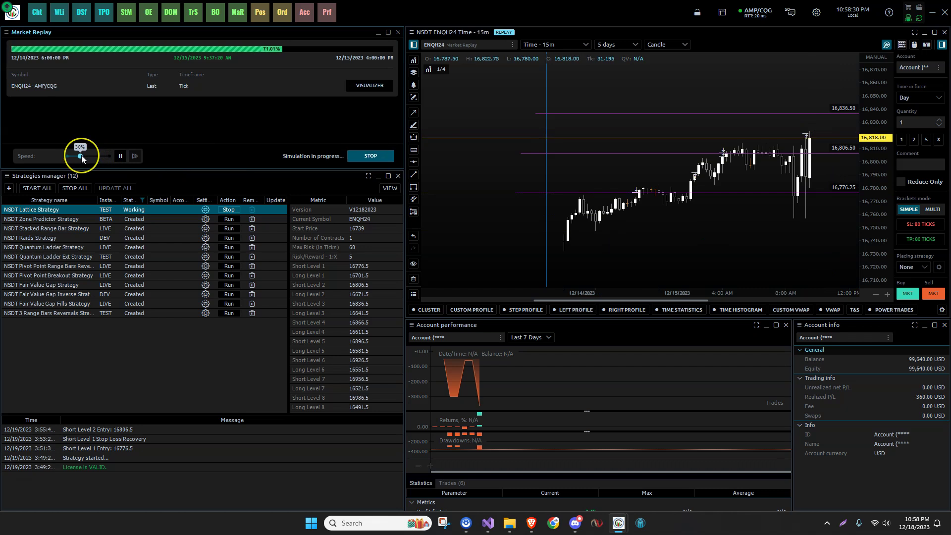
{"action": "left_click_drag", "start_coordinate": [877, 138], "coordinate": [101, 158]}
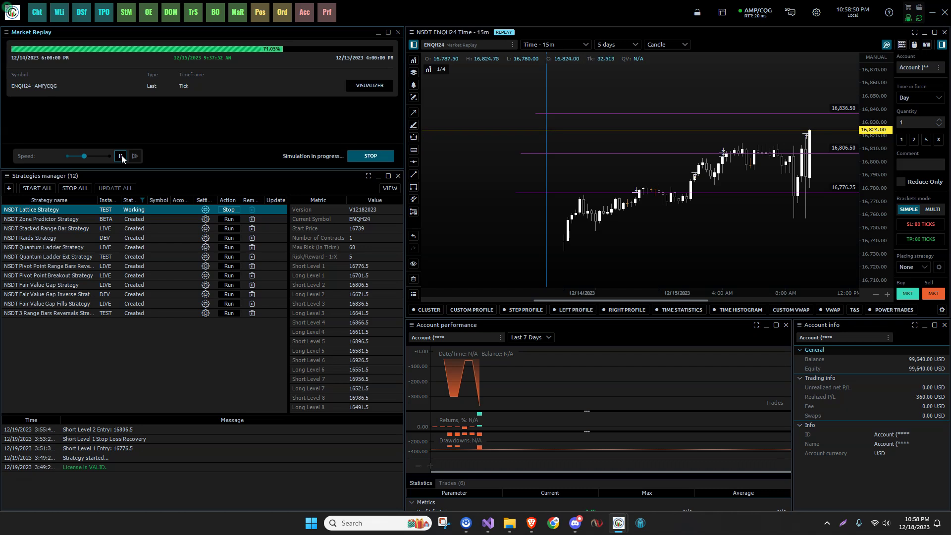
{"action": "left_click", "coordinate": [120, 156]}
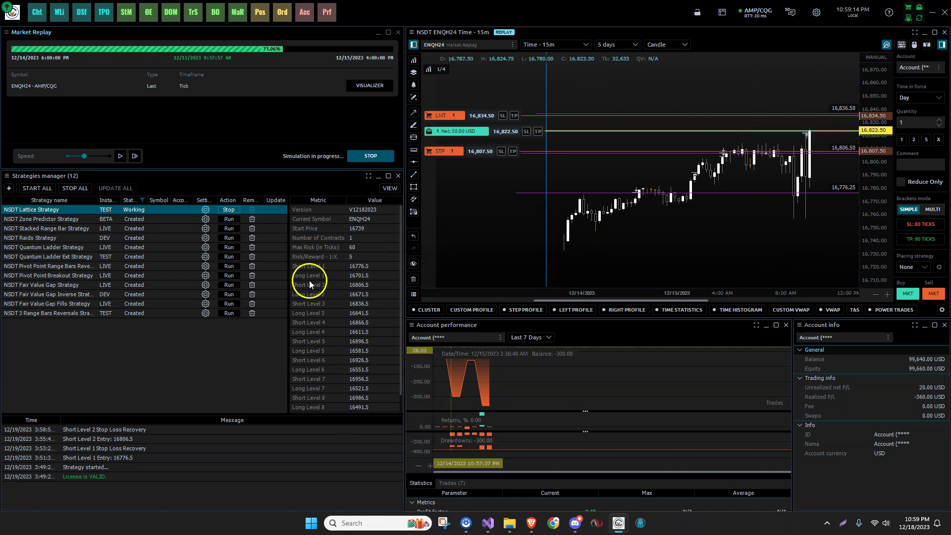
{"action": "left_click", "coordinate": [334, 312]}
{"action": "left_click", "coordinate": [27, 218]}
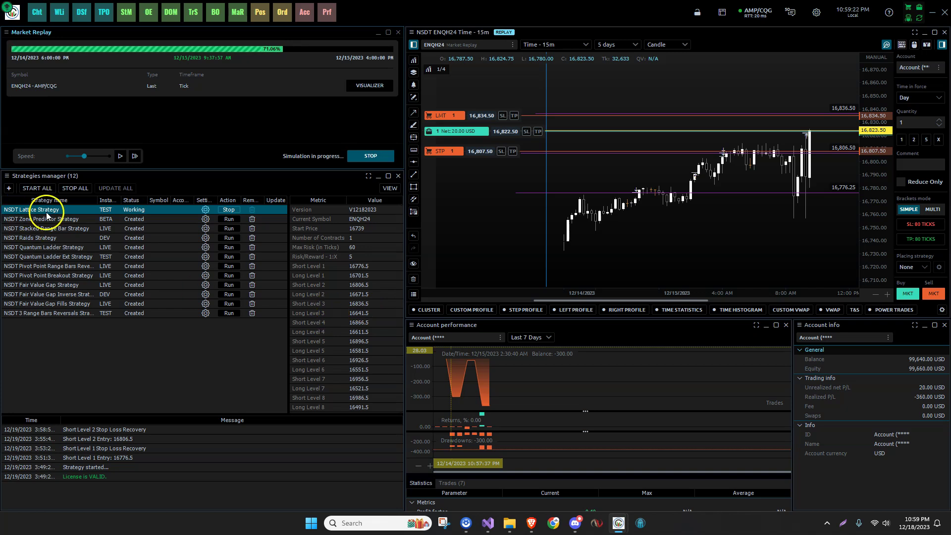